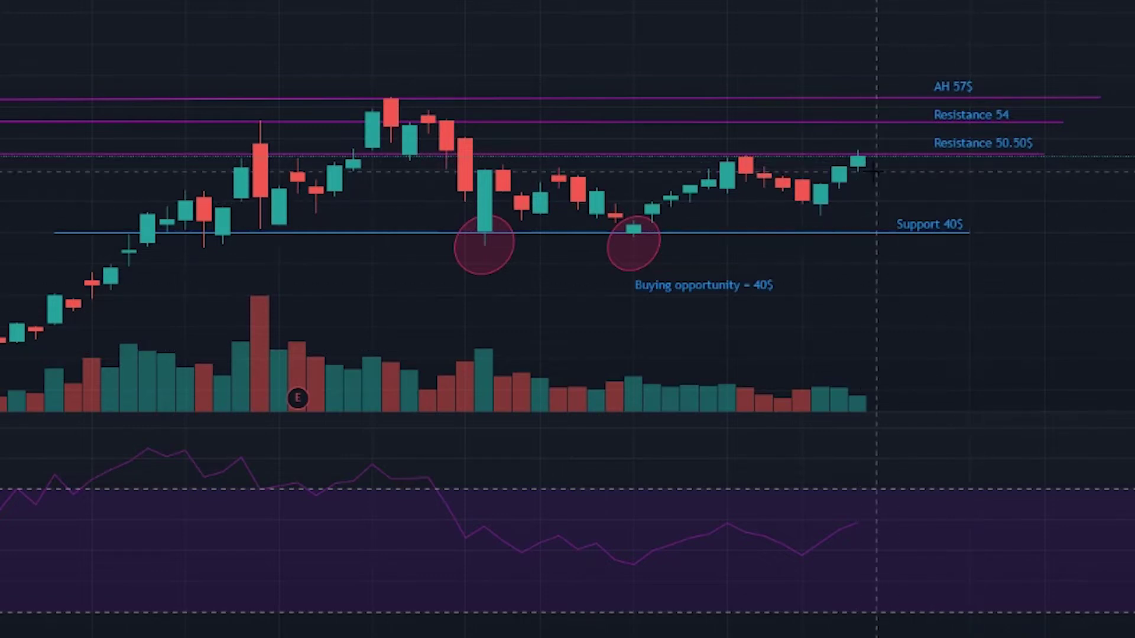
# Step: Pan the NIO daily chart back to August to reveal the earlier rally
pyautogui.moveTo(864, 142); pyautogui.dragTo(800, 193)
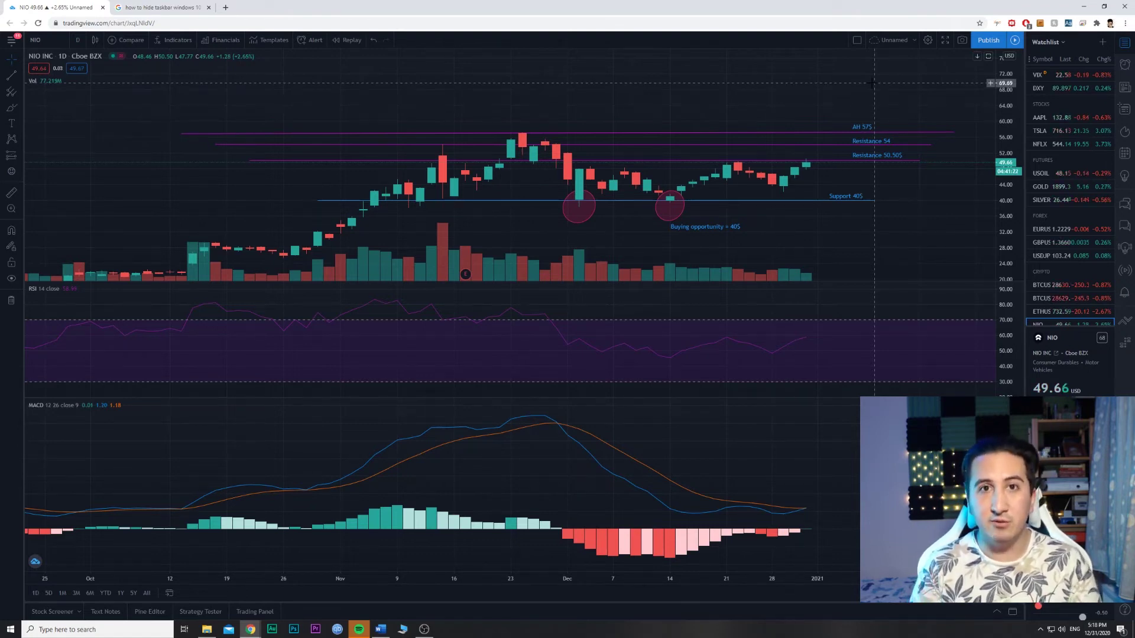
pyautogui.scroll(3, 874, 83)
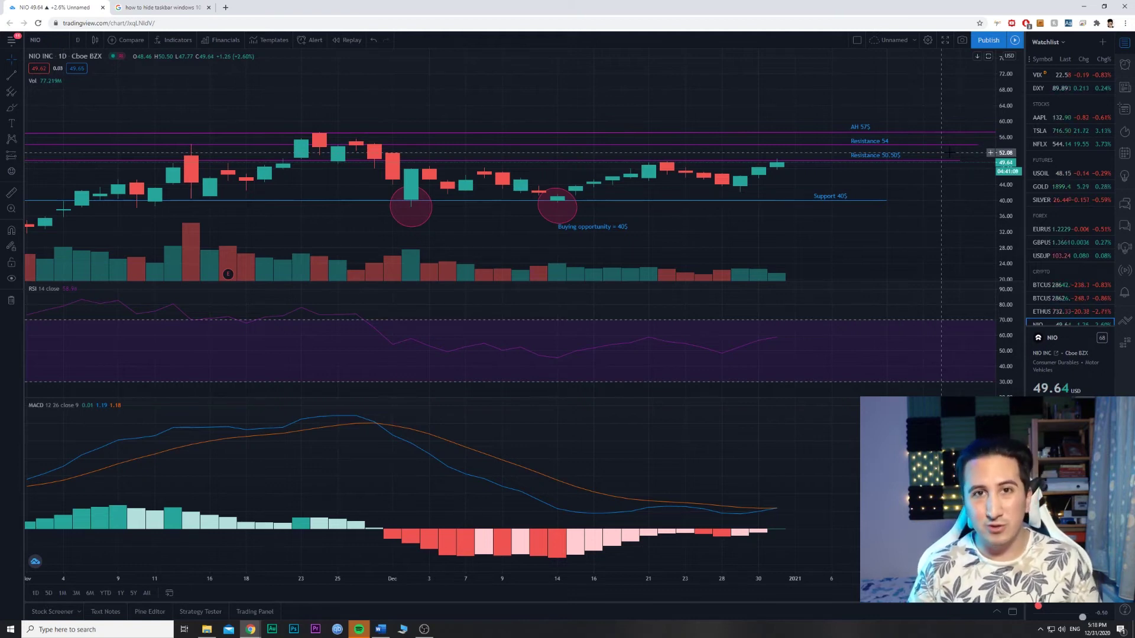
pyautogui.scroll(-5, 857, 198)
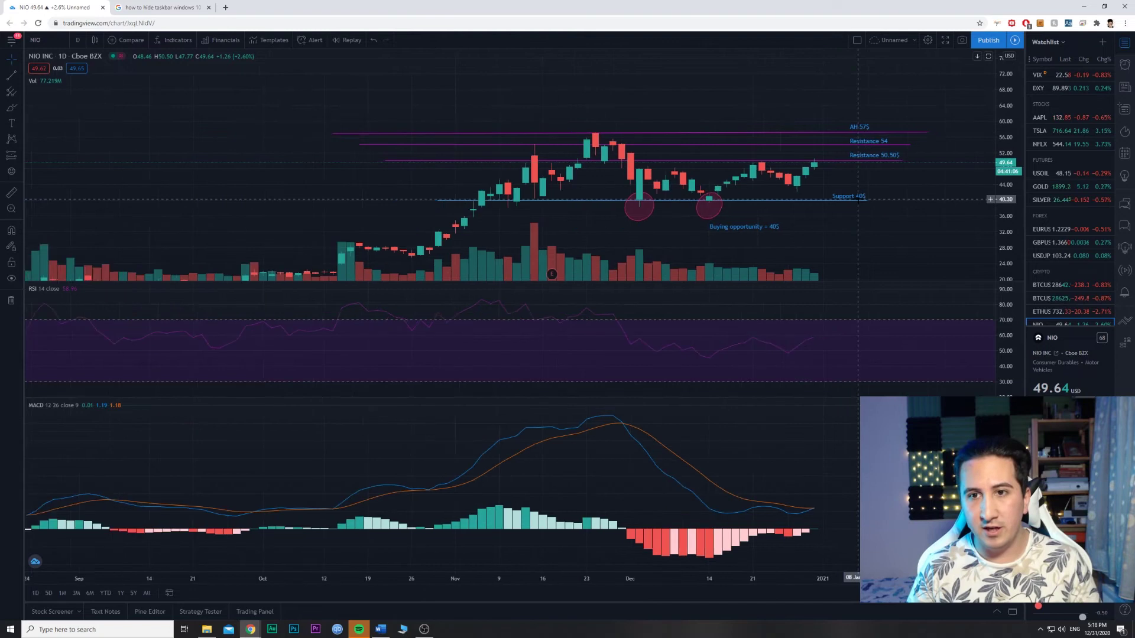
pyautogui.scroll(-2, 857, 198)
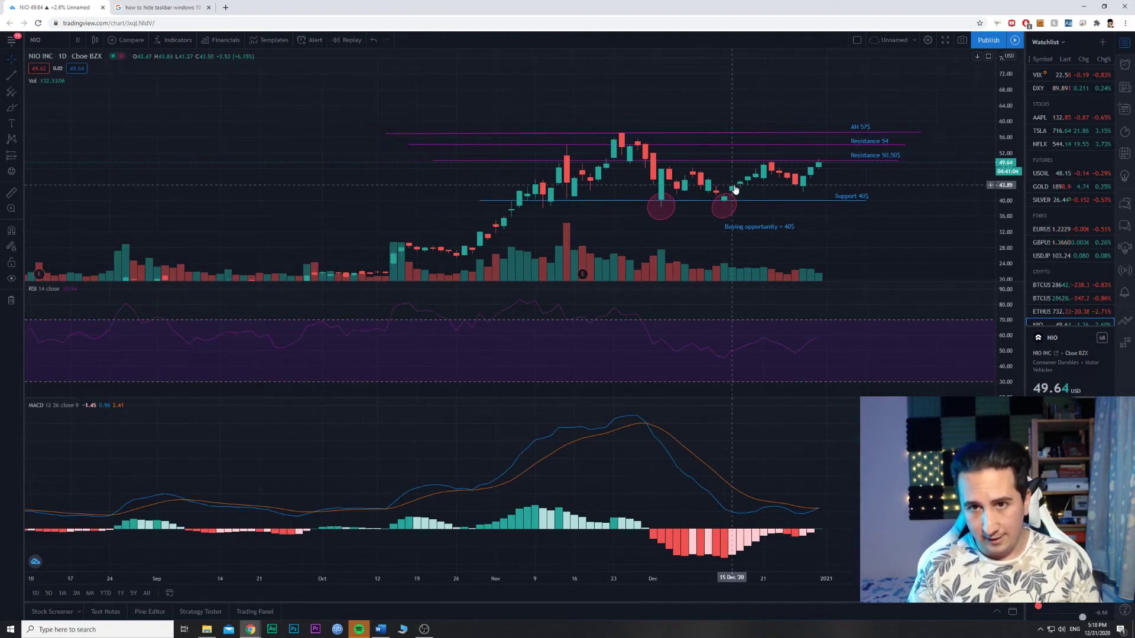